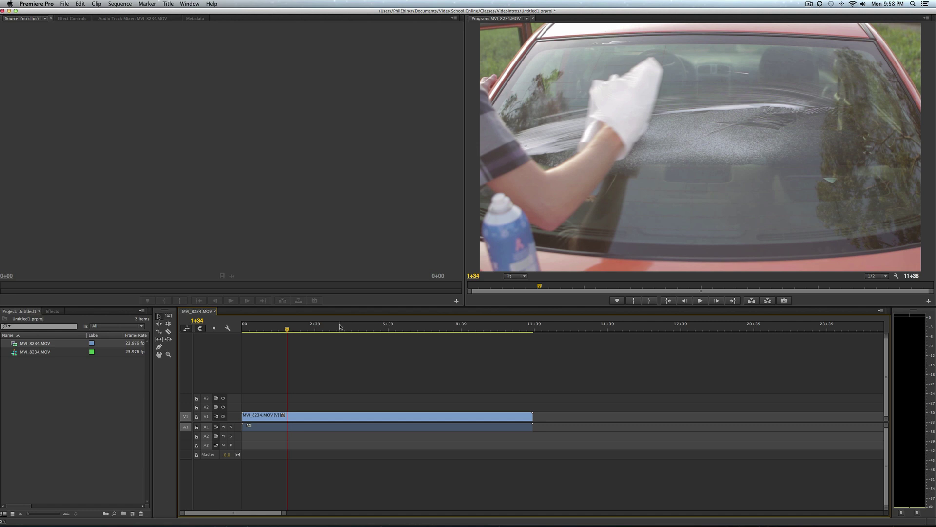
# - Move the playhead to 4+00, where the rear window is streaked mid-wipe
pyautogui.click(339, 328)
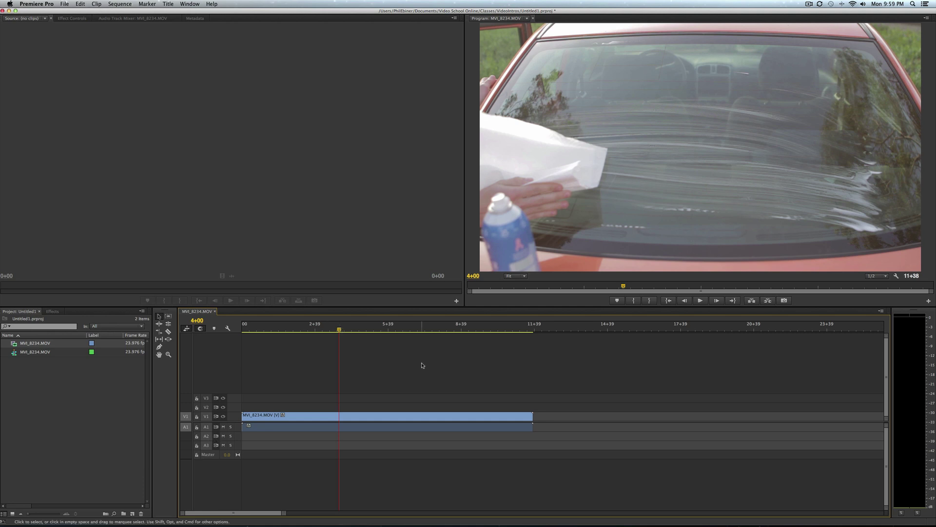
# - Unlink the MVI_8234.MOV clip's audio and delete the A1 audio track clip
pyautogui.click(377, 417)
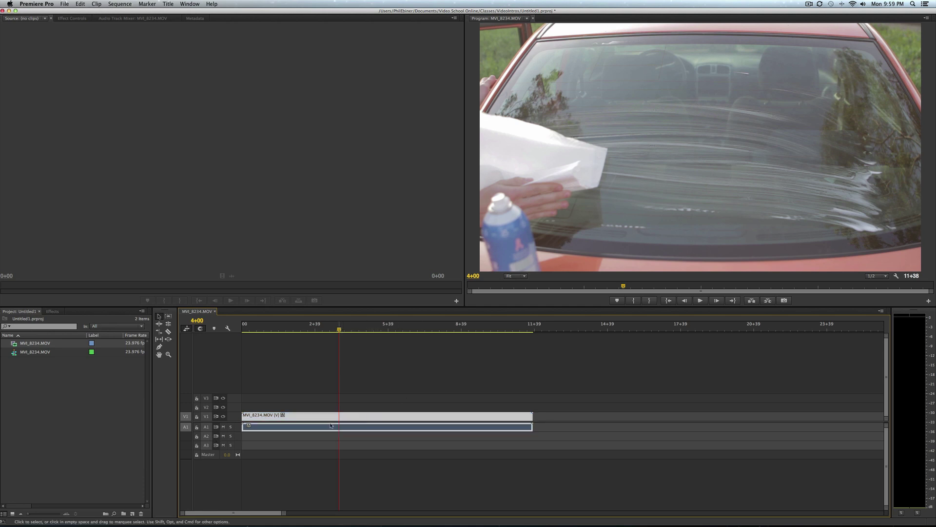
pyautogui.scroll(-2, 312, 424)
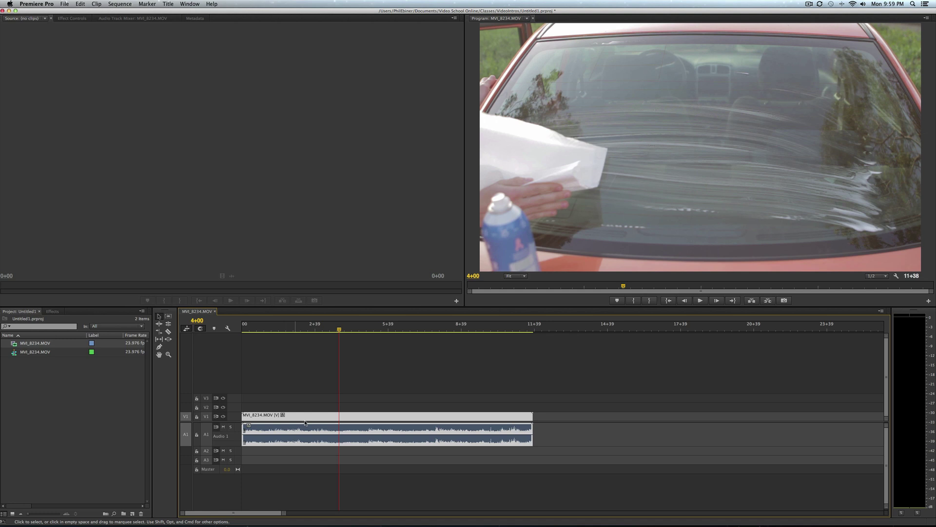
pyautogui.rightClick(324, 417)
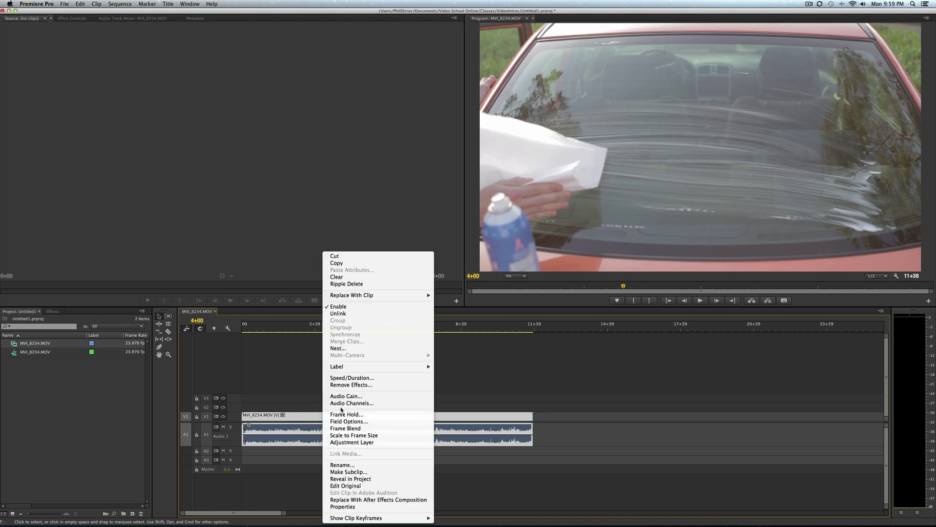
pyautogui.click(370, 313)
pyautogui.click(469, 432)
pyautogui.press('Delete')
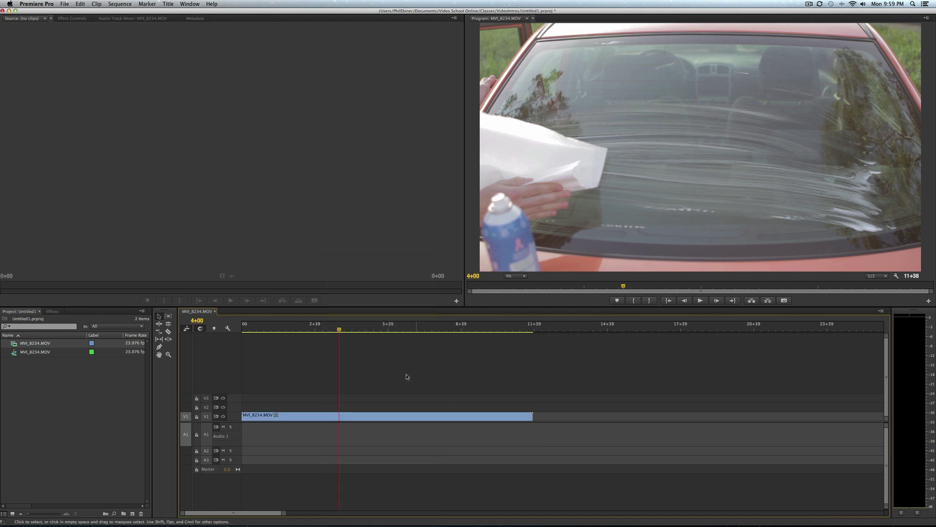
# - Scrub through the video to review it, then select the V1 clip
pyautogui.click(375, 329)
pyautogui.moveTo(384, 329); pyautogui.dragTo(489, 330)
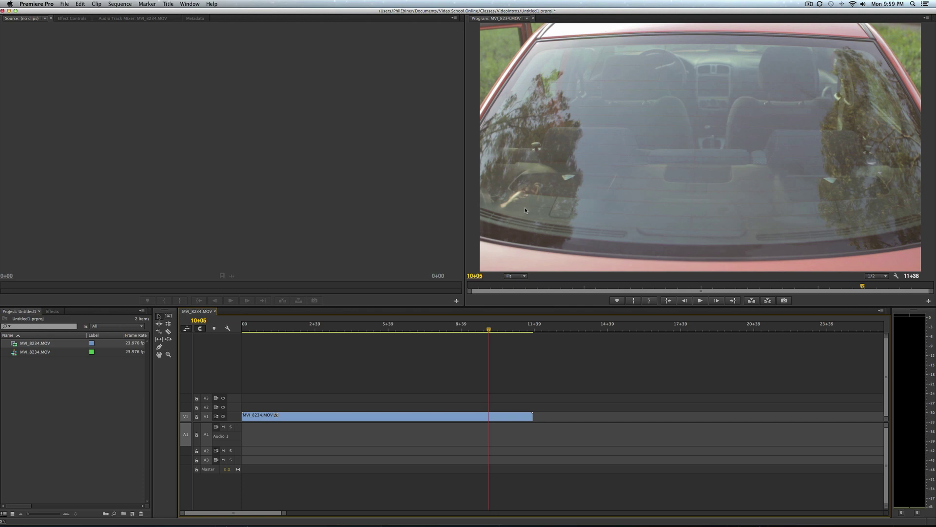
pyautogui.click(505, 416)
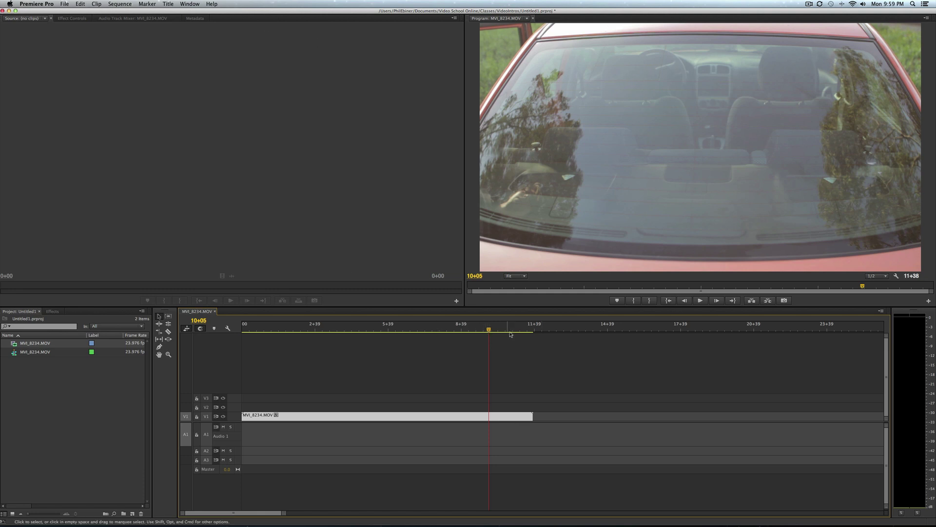
# - In Effect Controls, add a Time Remapping Speed keyframe at 100.00% near 10+05 and widen the keyframe area
pyautogui.click(76, 20)
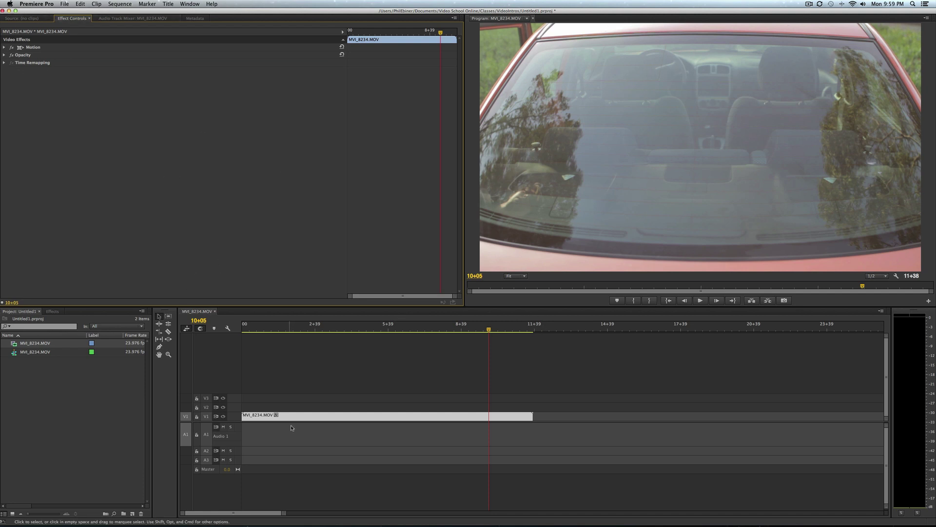
pyautogui.click(312, 424)
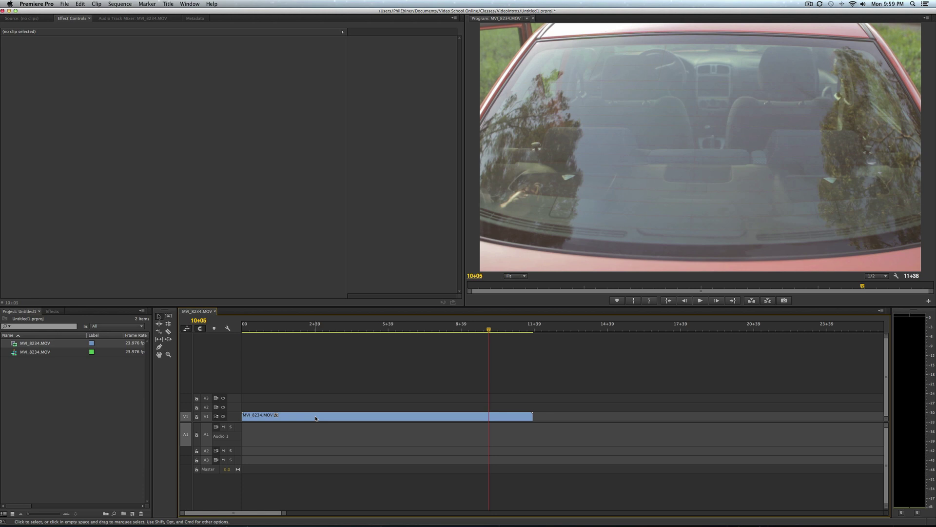
pyautogui.click(313, 416)
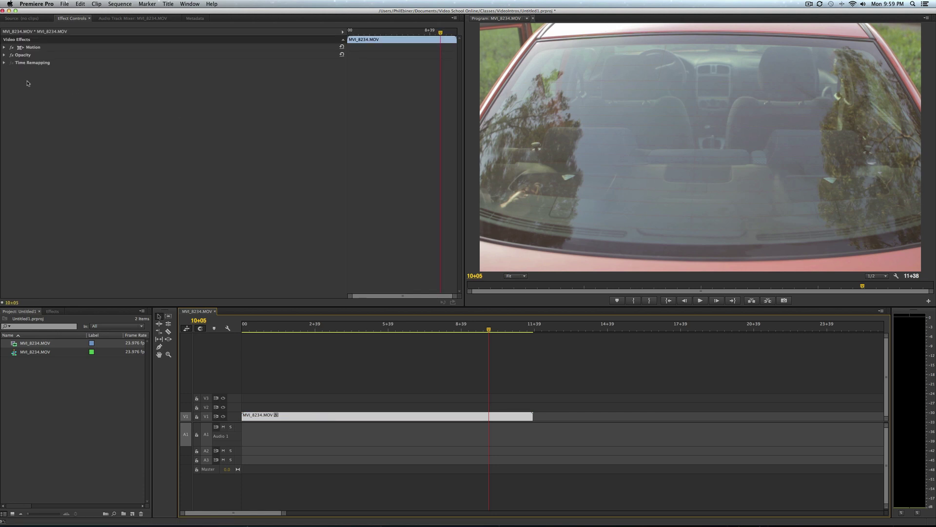
pyautogui.click(5, 63)
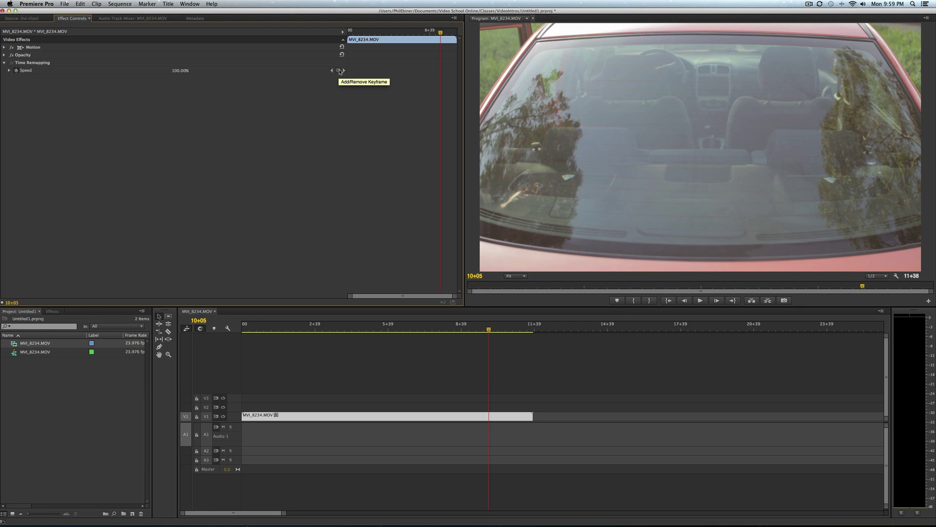
pyautogui.click(340, 73)
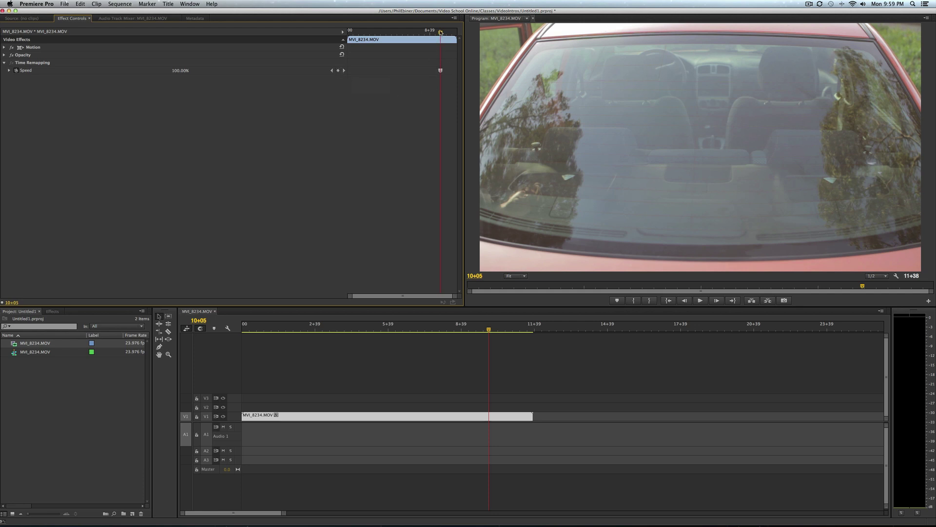
pyautogui.moveTo(440, 32); pyautogui.dragTo(514, 58)
pyautogui.moveTo(385, 95); pyautogui.dragTo(234, 96)
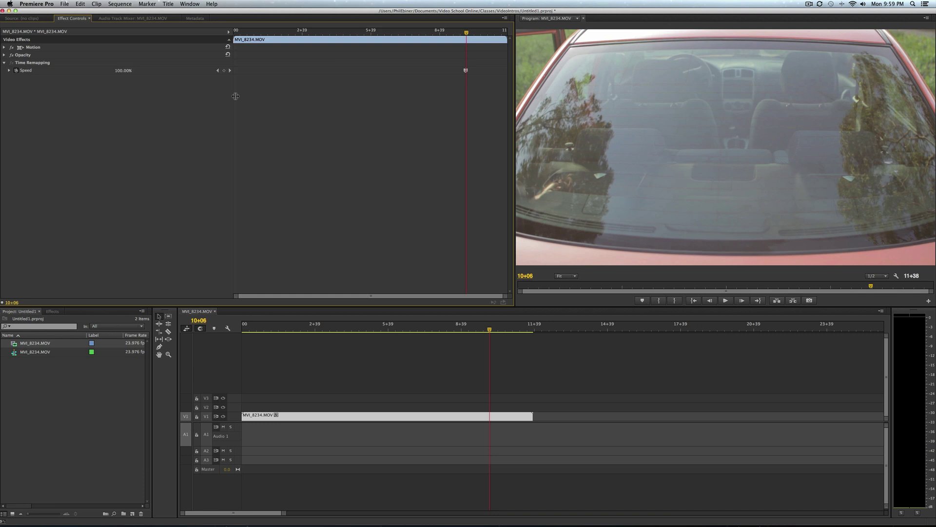
# - Switch the timecode display to 24 fps Timecode, so the playhead reads 00:00:16:22
pyautogui.rightClick(199, 322)
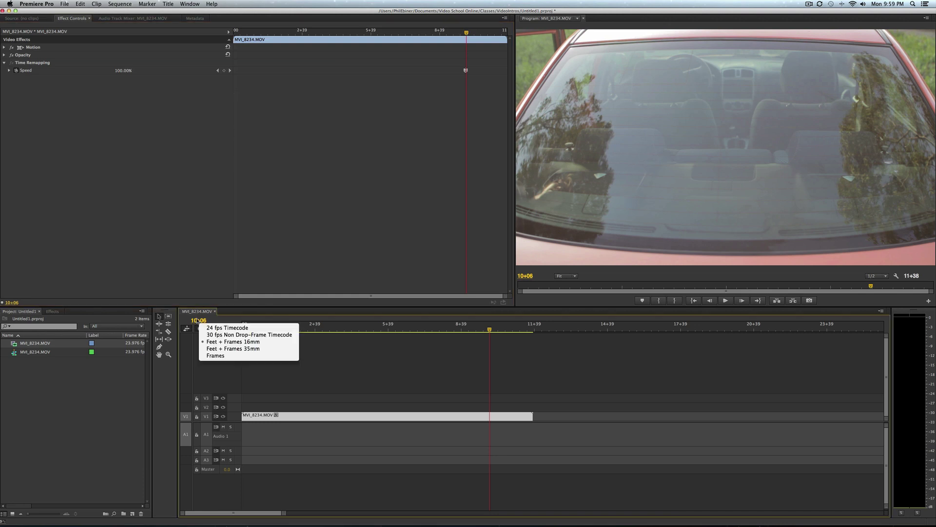
pyautogui.click(230, 329)
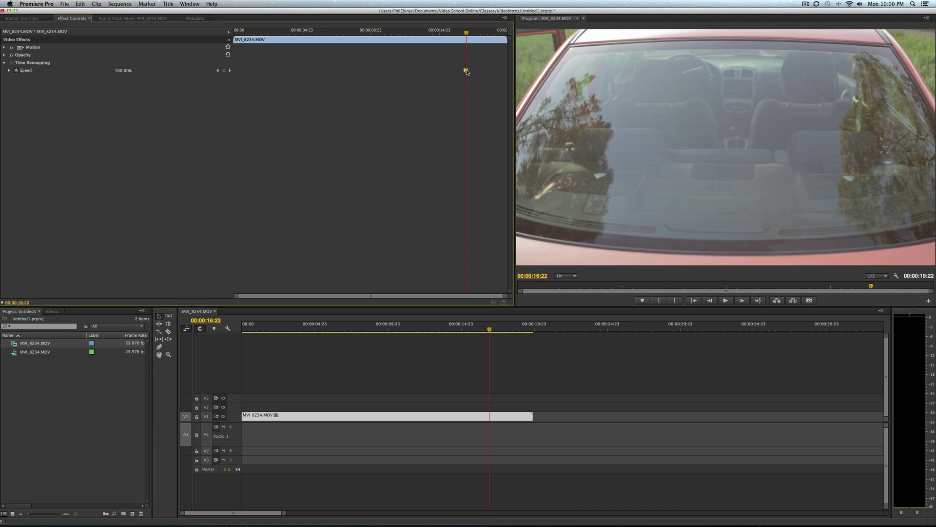
# - Alt-drag the Speed keyframe into a 0.00% freeze hold from 00:00:16:22, then play it back
pyautogui.moveTo(467, 71); pyautogui.dragTo(503, 74)
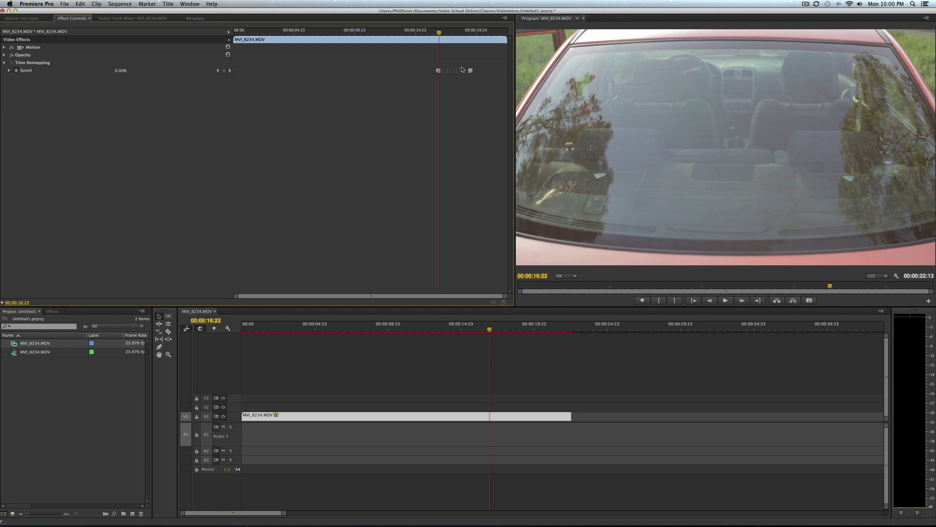
pyautogui.click(489, 331)
pyautogui.press('space')
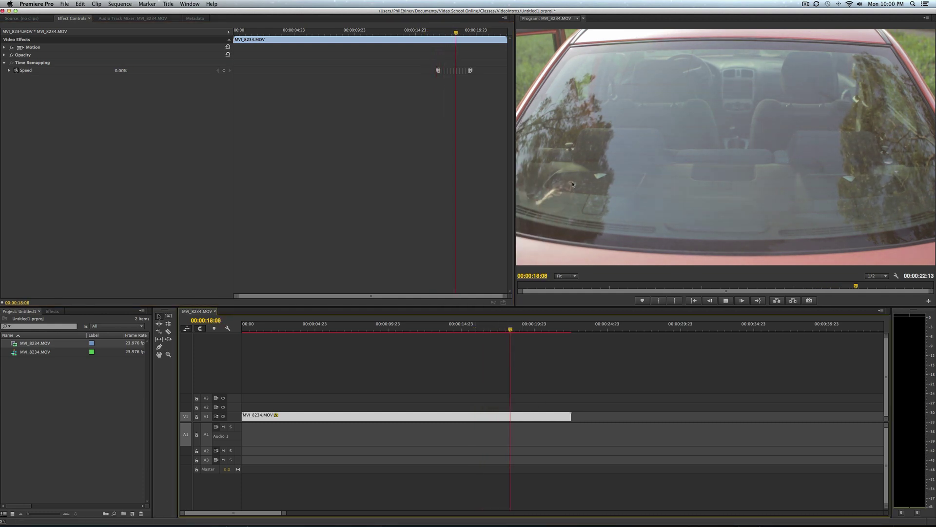
pyautogui.press('space')
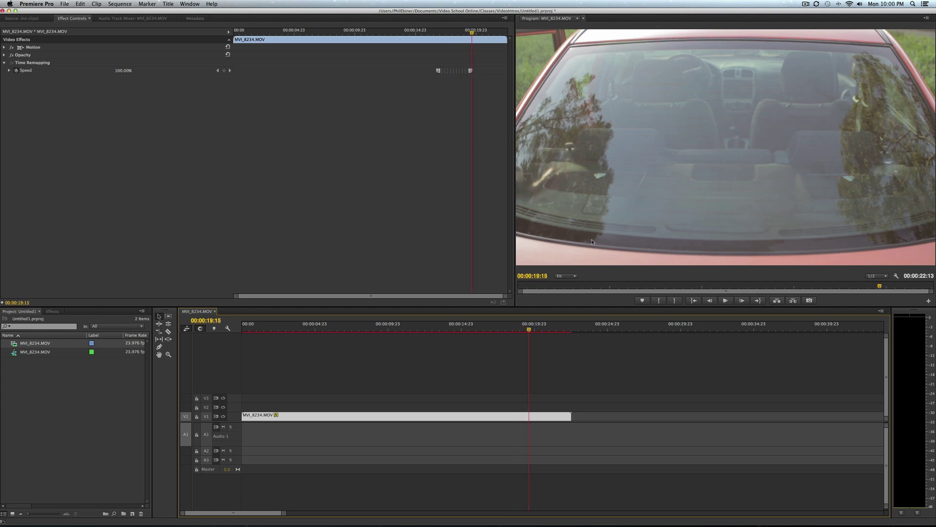
pyautogui.click(538, 332)
pyautogui.press('space')
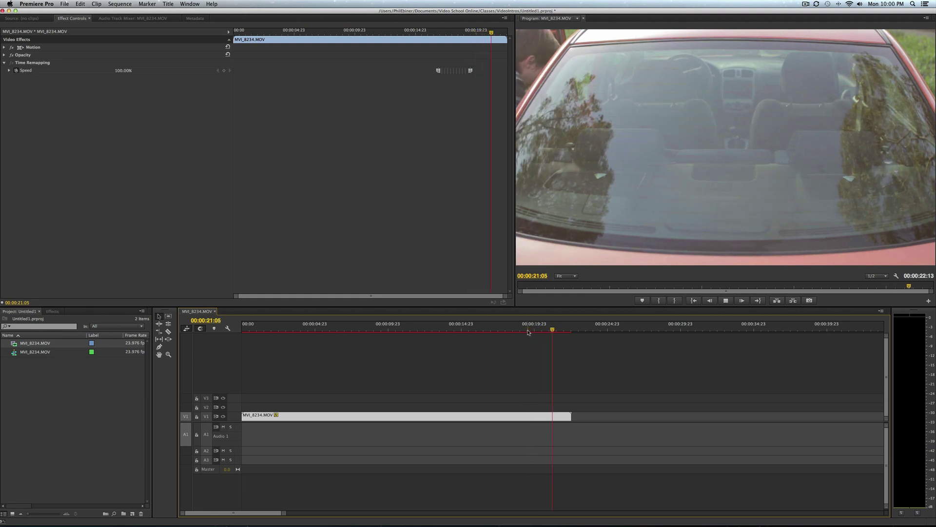
pyautogui.moveTo(528, 332); pyautogui.dragTo(490, 334)
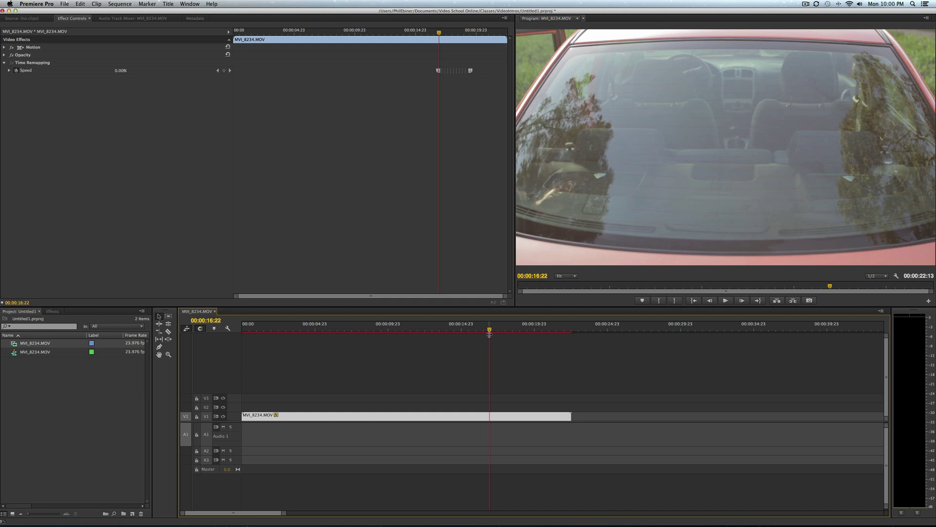
# - Drag the hold's end further right so the sequence runs to 00:00:25:01, and play it back
pyautogui.moveTo(489, 334); pyautogui.dragTo(535, 330)
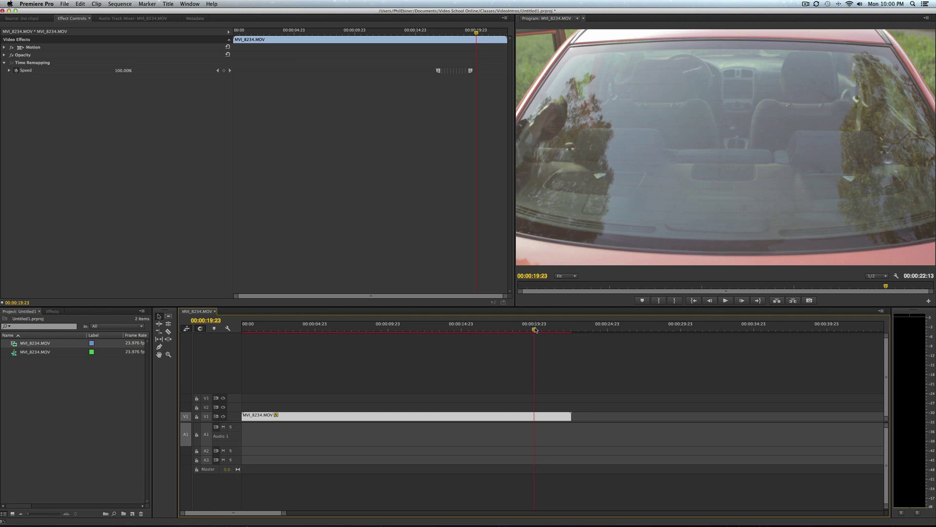
pyautogui.moveTo(535, 330); pyautogui.dragTo(560, 330)
pyautogui.moveTo(454, 32); pyautogui.dragTo(495, 73)
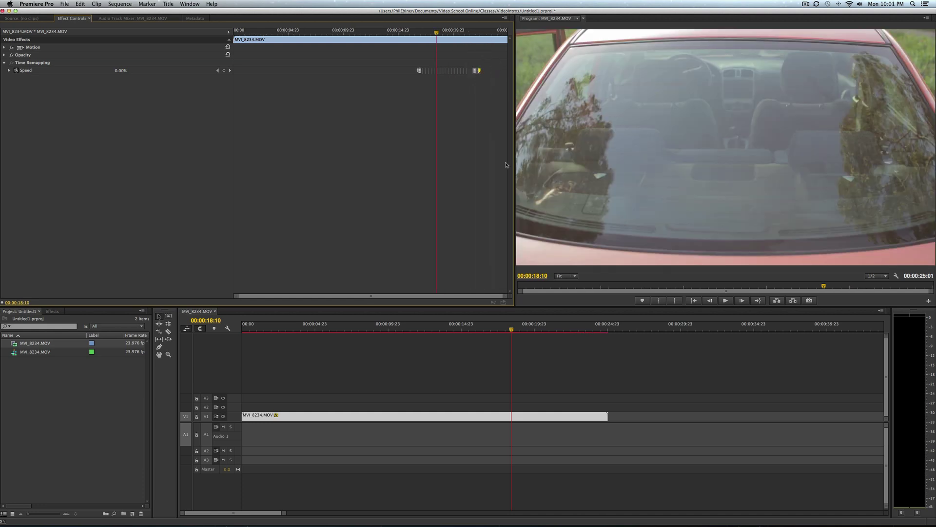
pyautogui.press('space')
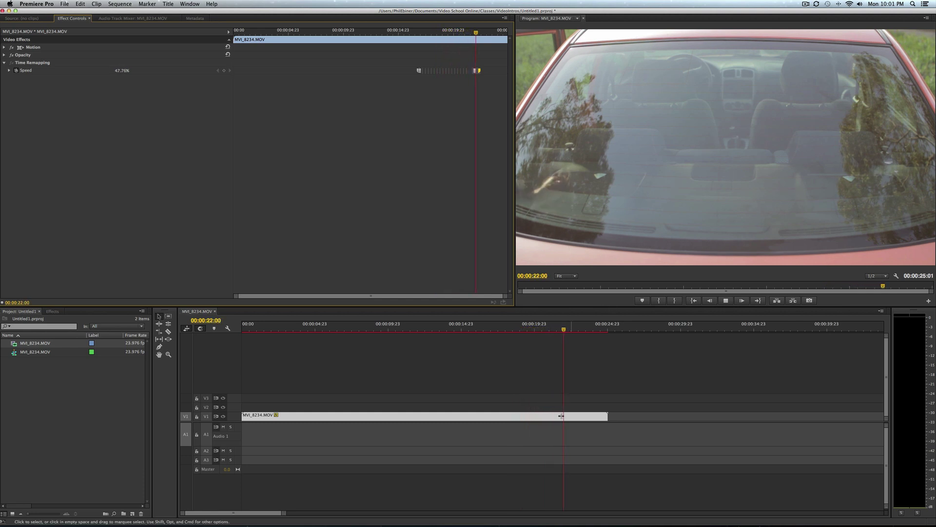
pyautogui.press('space')
# - Zoom the timeline out, reselect the clip, and move the playhead to its end
pyautogui.click(491, 351)
pyautogui.press('-')
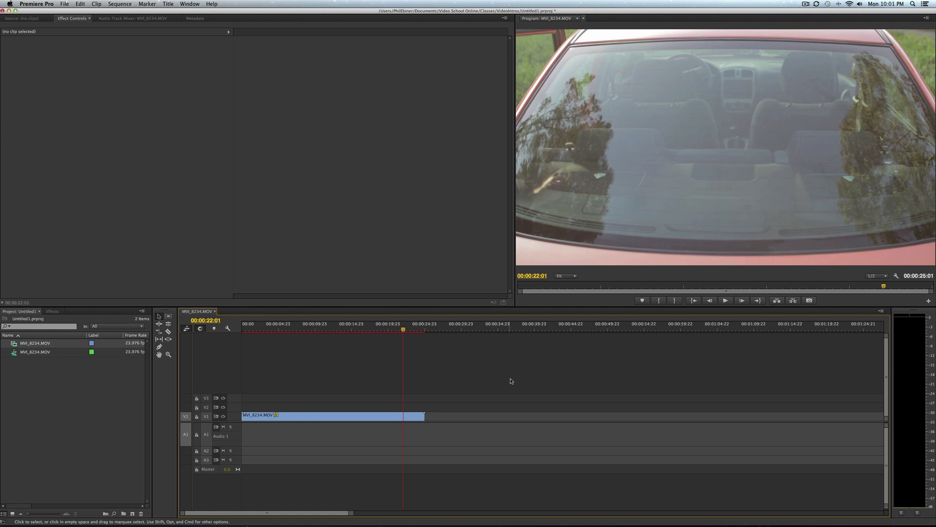
pyautogui.click(371, 417)
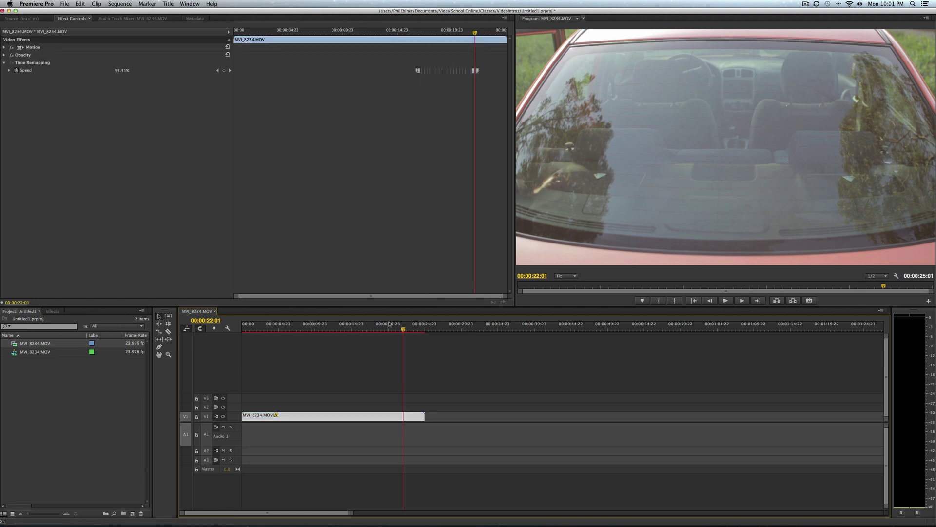
pyautogui.click(424, 330)
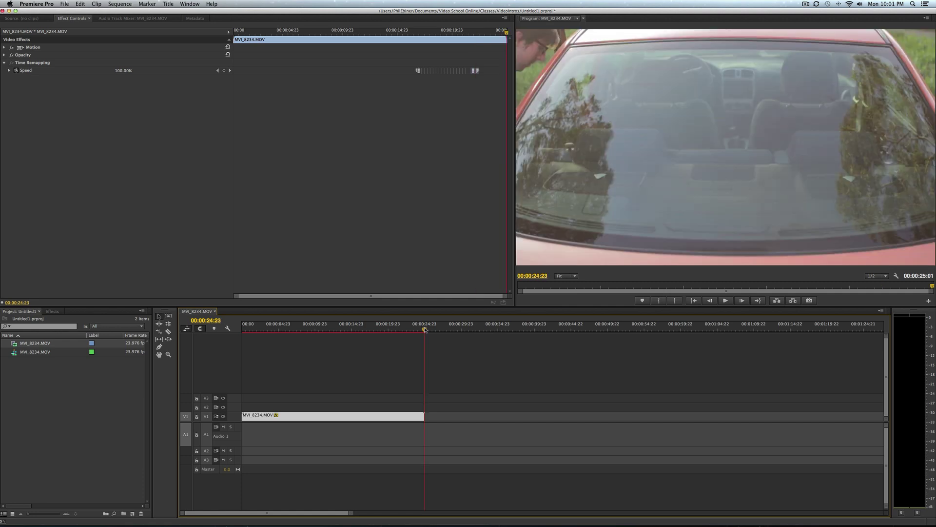
# - Extend the freeze hold again to make the sequence 00:00:28:04, play it, then scrub to 00:00:15:00
pyautogui.moveTo(425, 330); pyautogui.dragTo(426, 330)
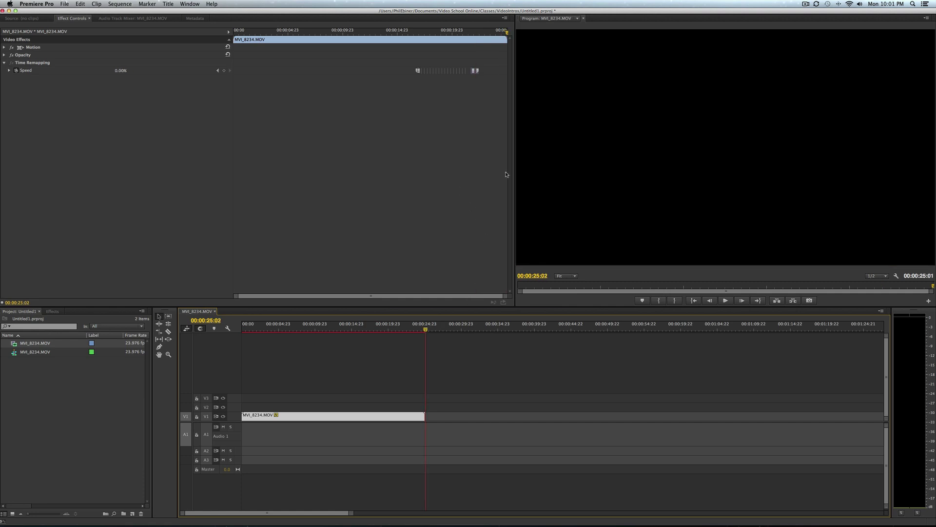
pyautogui.moveTo(474, 71); pyautogui.dragTo(507, 76)
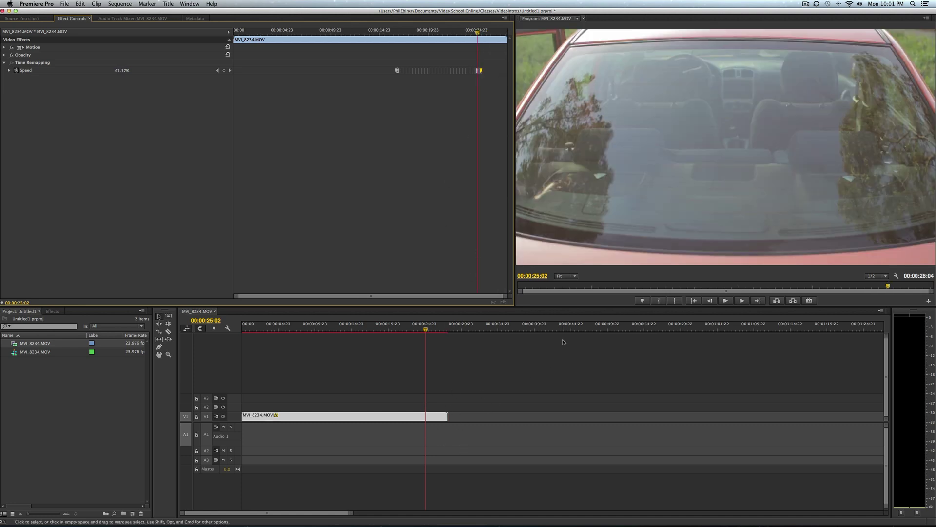
pyautogui.press('space')
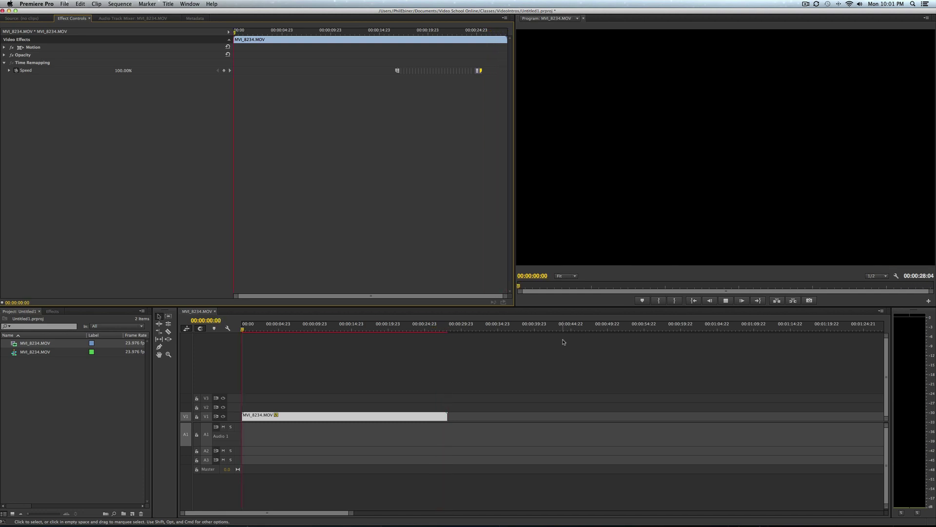
pyautogui.press('space')
pyautogui.moveTo(315, 329); pyautogui.dragTo(351, 329)
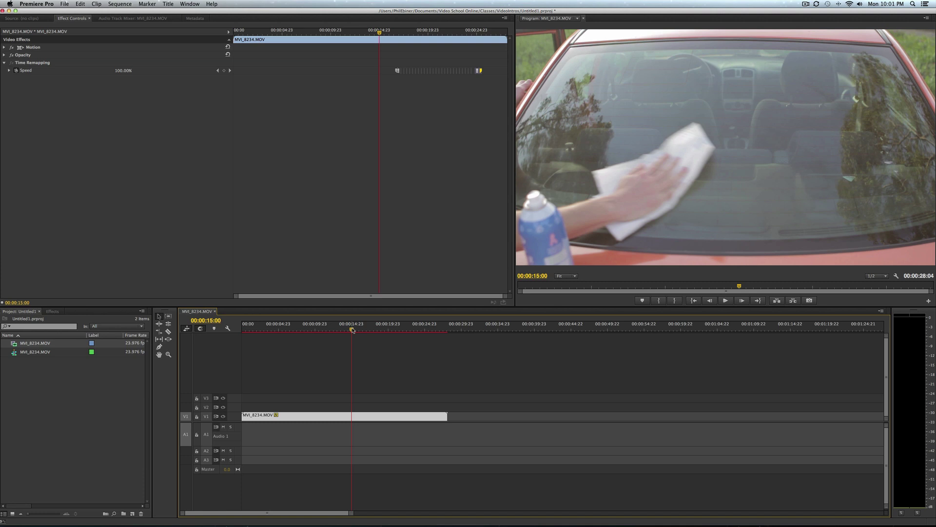